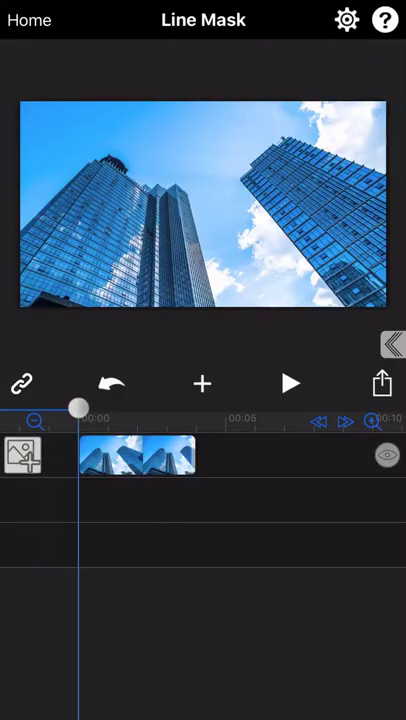
Select the city-skyline photo clip and bring up its Add Mask options
left_click(108, 459)
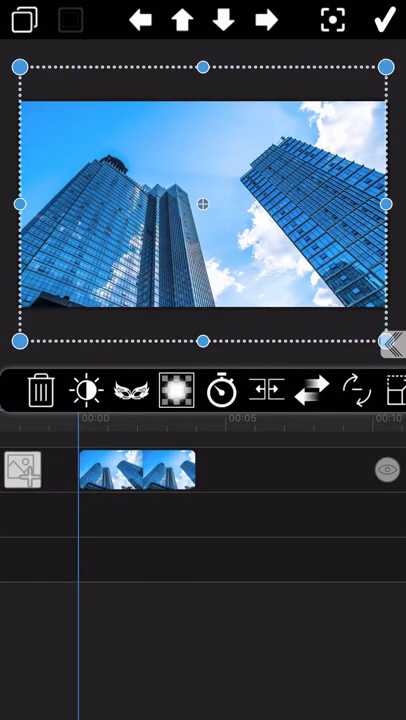
left_click(129, 390)
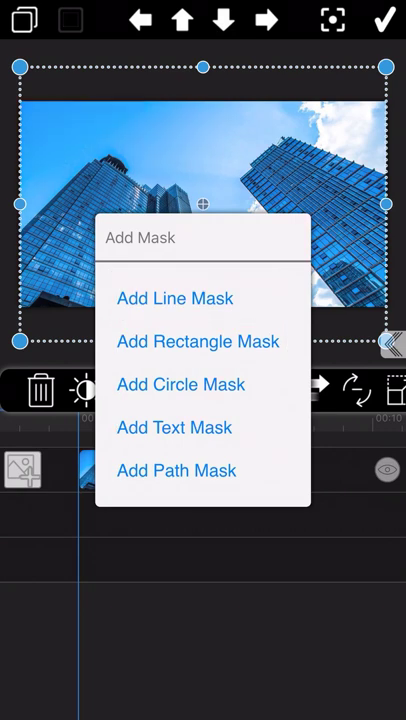
left_click_drag(343, 385, 60, 385)
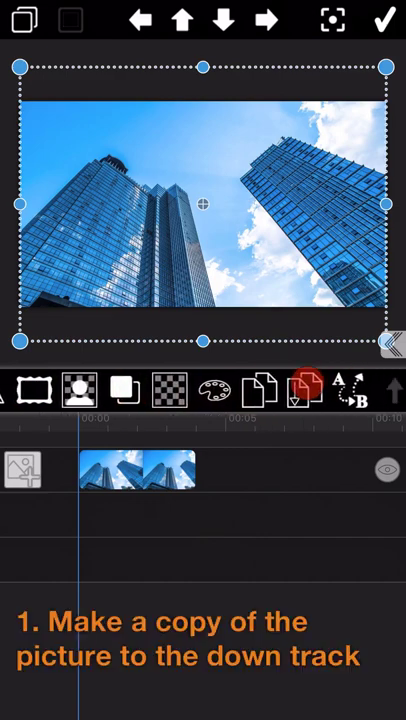
Duplicate the skyline photo onto a new track and apply the warm CLOUDY C04 filter
left_click_drag(273, 390, 168, 399)
left_click(168, 390)
left_click_drag(150, 390, 385, 386)
left_click_drag(276, 391, 385, 386)
left_click_drag(355, 377, 204, 401)
left_click(232, 392)
left_click_drag(350, 520, 120, 525)
left_click(379, 526)
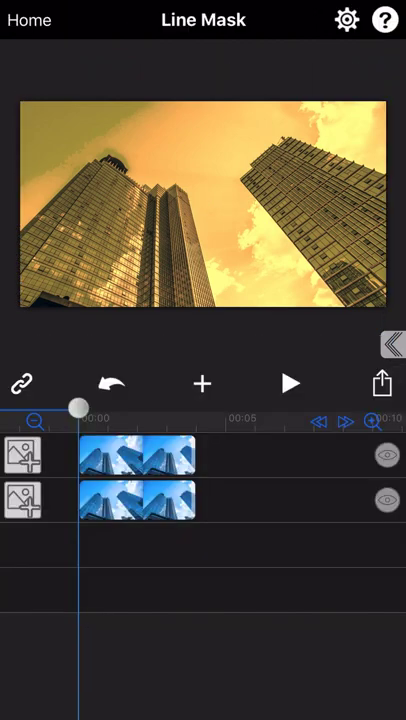
left_click(96, 501)
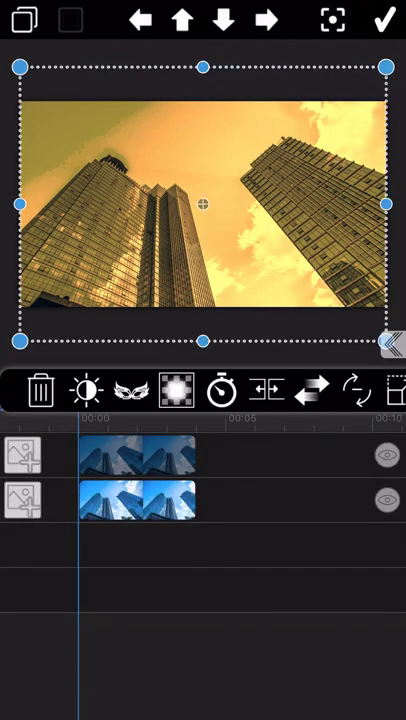
Add a line mask to the tinted copy with its divider near the photo centre
left_click(131, 390)
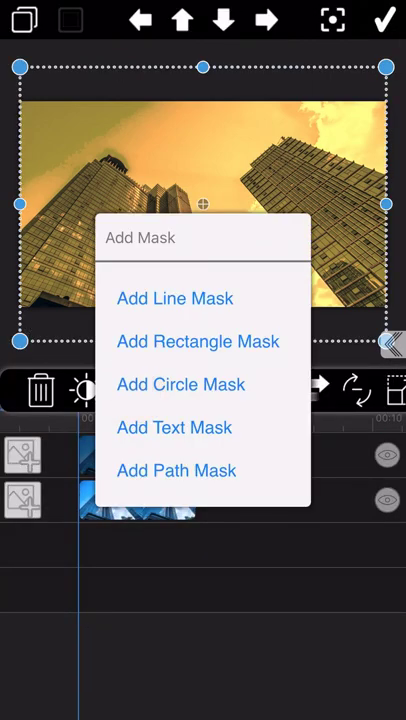
left_click(229, 296)
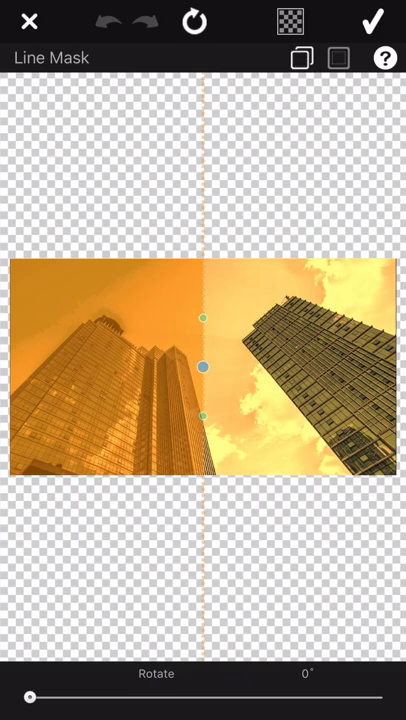
left_click_drag(203, 367, 263, 404)
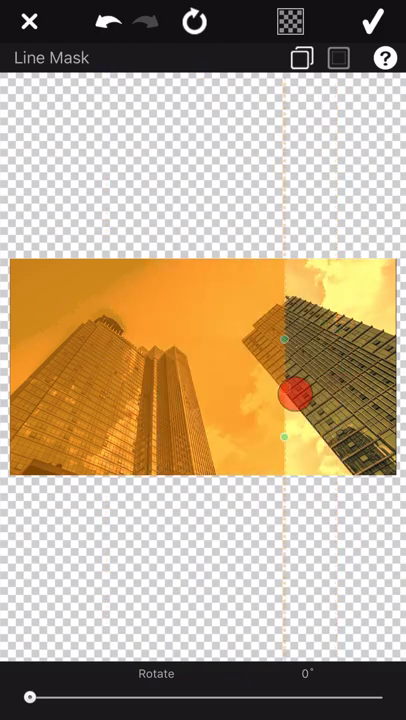
left_click_drag(263, 404, 205, 395)
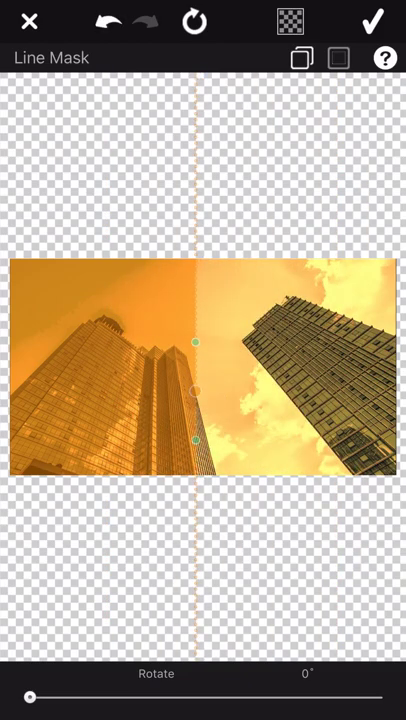
left_click(372, 20)
left_click(385, 19)
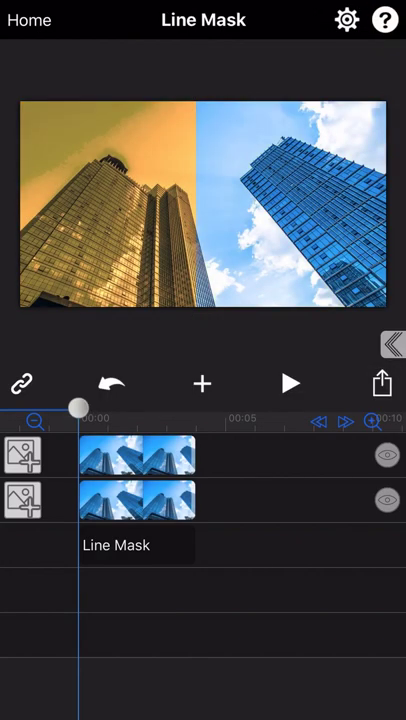
Rotate the line mask's divider to 163° so it follows the tall tower's edge
left_click(91, 541)
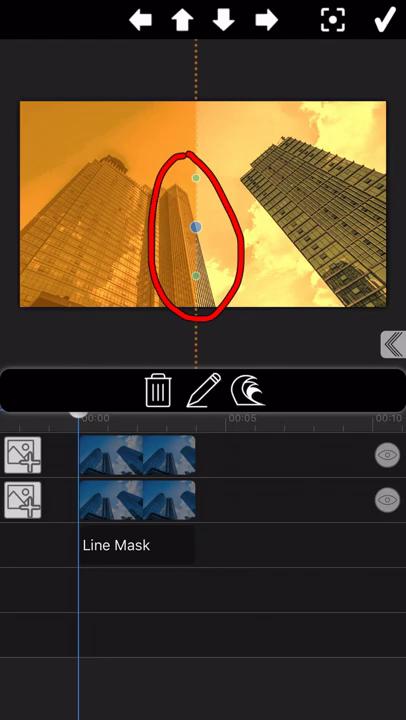
left_click(203, 390)
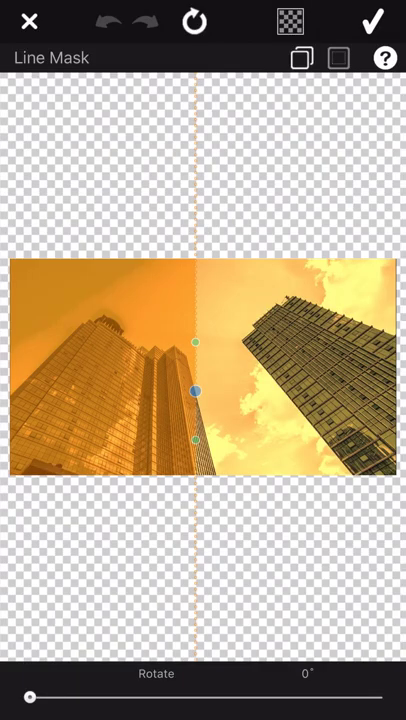
left_click_drag(266, 432, 264, 432)
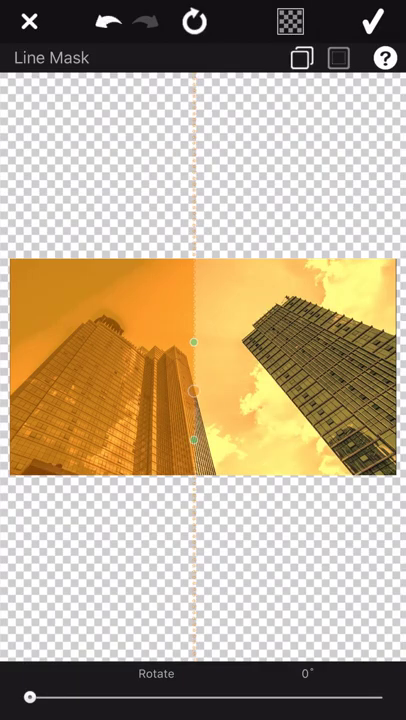
left_click(194, 337)
mouse_move(239, 576)
left_mouse_down()
mouse_move(295, 570)
mouse_move(242, 574)
mouse_move(366, 430)
mouse_move(162, 295)
mouse_move(345, 451)
mouse_move(185, 577)
left_mouse_up()
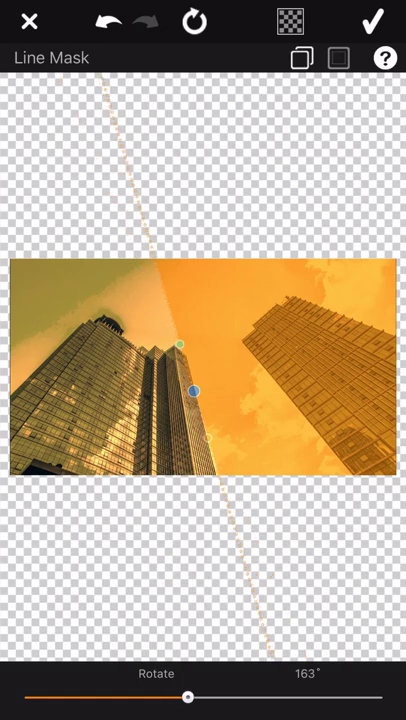
left_click(220, 397)
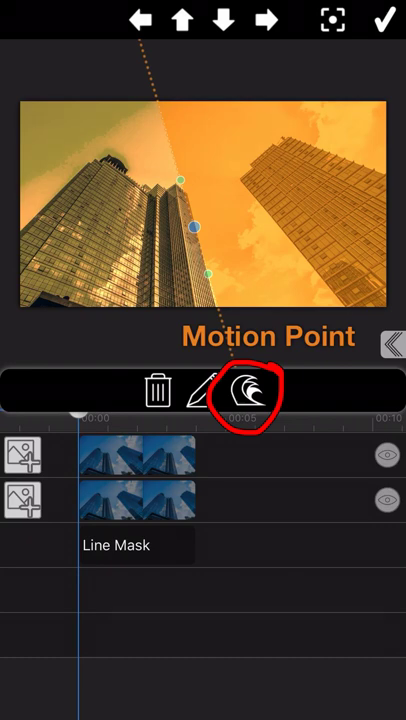
Add a motion point to the line mask with the path shifted left
left_click(24, 417)
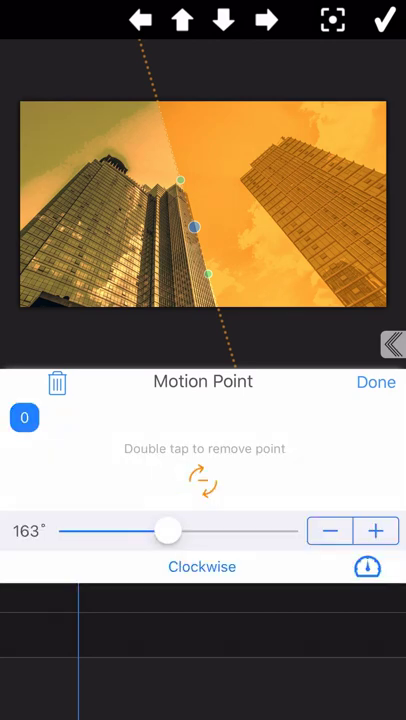
left_click(360, 254)
left_click_drag(360, 254, 146, 348)
left_click(376, 390)
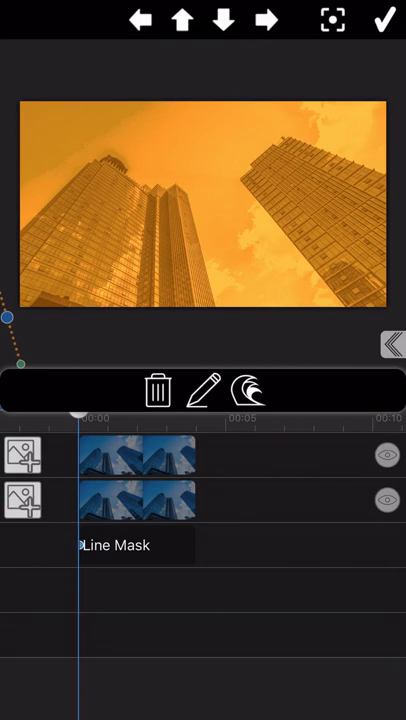
At a later moment, slide the dividing line right and play the animation
mouse_move(313, 591)
left_mouse_down()
mouse_move(196, 579)
mouse_move(204, 578)
mouse_move(201, 581)
left_mouse_up()
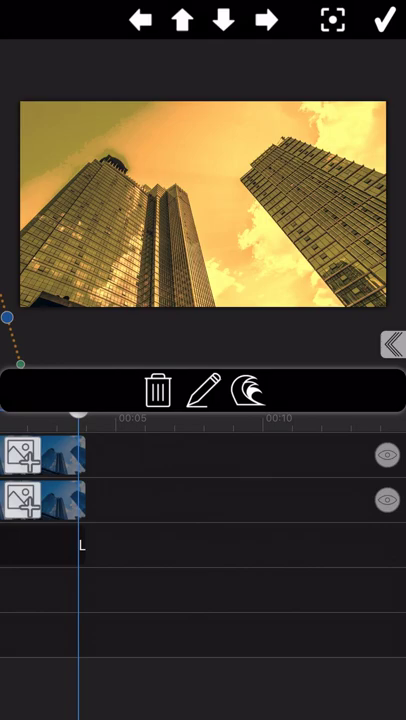
left_click(116, 225)
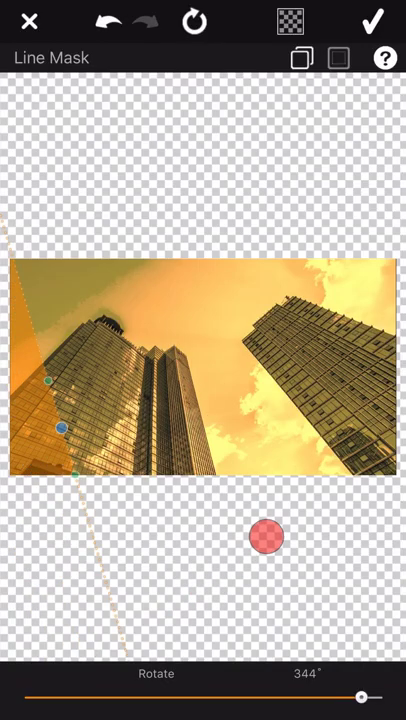
left_click_drag(274, 528, 380, 460)
mouse_move(150, 560)
left_mouse_down()
mouse_move(291, 556)
mouse_move(396, 470)
mouse_move(396, 433)
left_mouse_up()
left_click(372, 20)
left_click(334, 510)
left_click(290, 383)
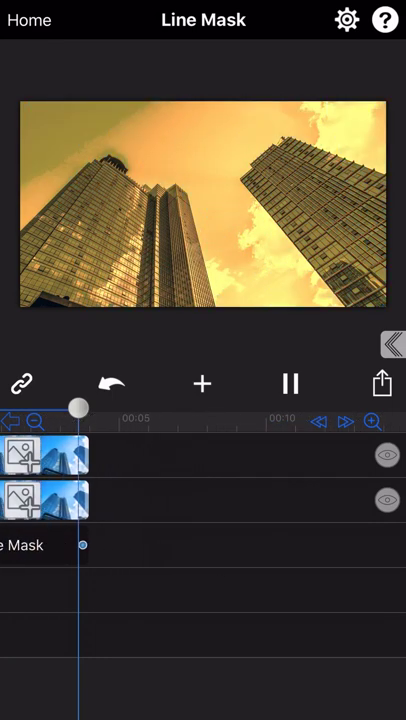
At the clip start, rotate the dividing line diagonally and replay the sweep
mouse_move(244, 583)
left_mouse_down()
mouse_move(324, 568)
mouse_move(297, 568)
left_mouse_up()
left_click(120, 544)
left_click(204, 390)
left_click_drag(91, 697, 74, 697)
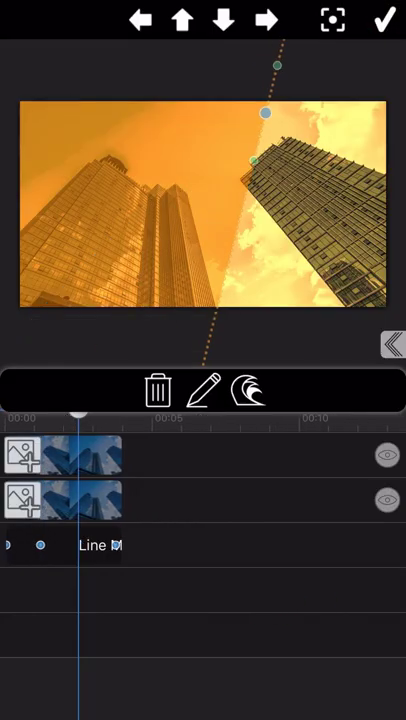
left_click(202, 388)
mouse_move(43, 695)
left_mouse_down()
mouse_move(188, 697)
mouse_move(183, 697)
left_mouse_up()
left_click(372, 20)
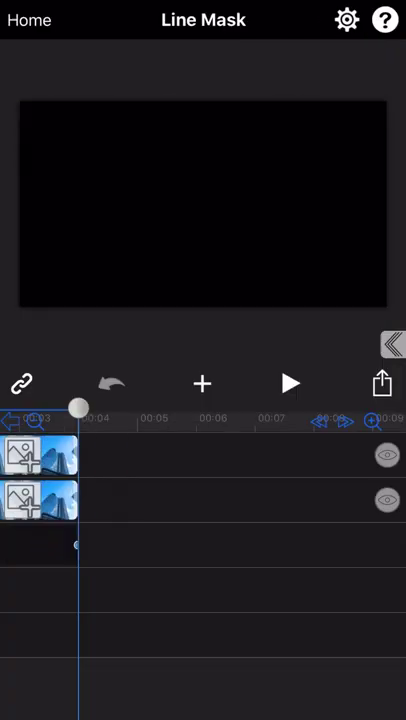
left_click(290, 383)
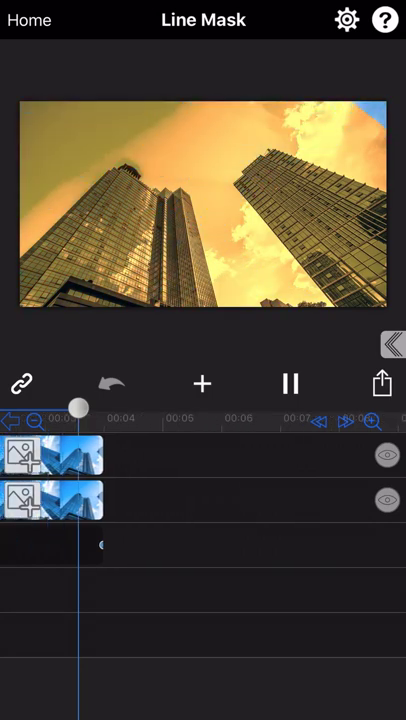
Play back the boy video from the start, then pause it
left_click_drag(229, 571, 330, 571)
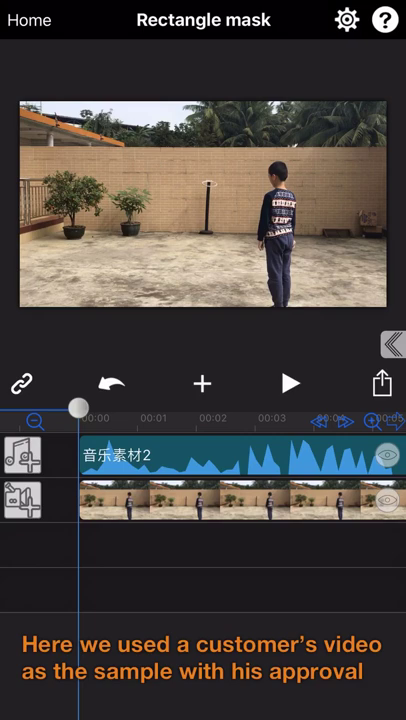
left_click(290, 383)
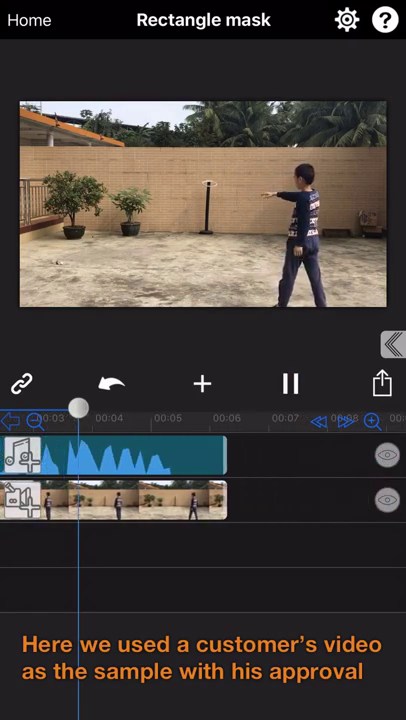
left_click(290, 383)
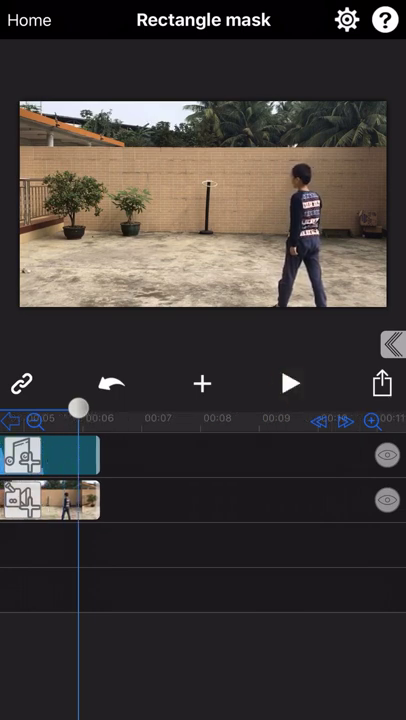
left_click_drag(230, 551, 340, 551)
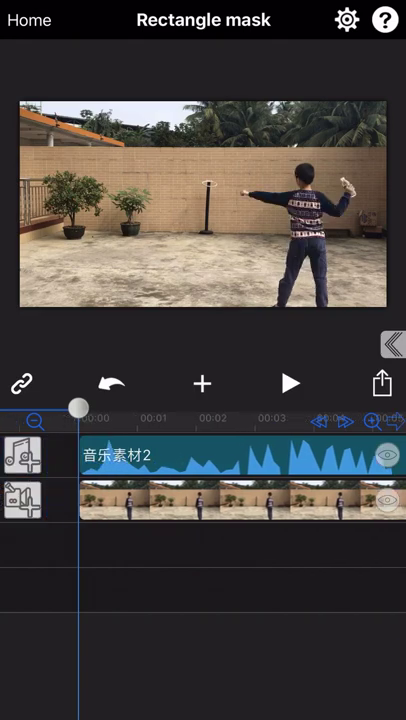
left_click_drag(242, 578, 173, 573)
Import the playground clip from the Camera Roll onto a new track
left_click(201, 384)
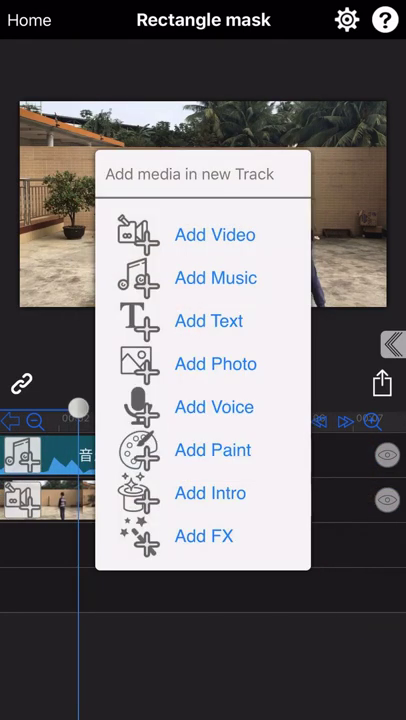
left_click(215, 234)
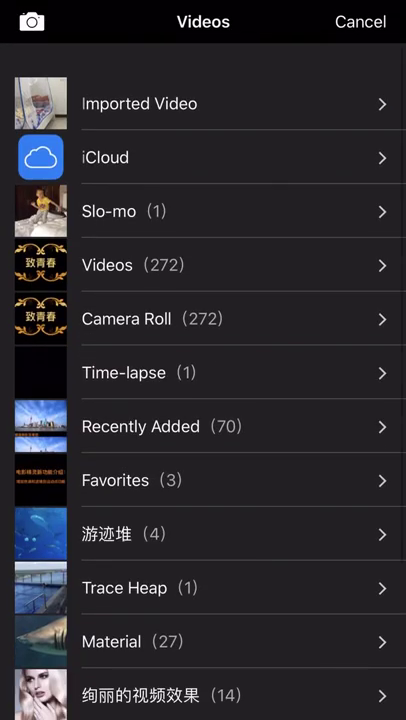
left_click(332, 312)
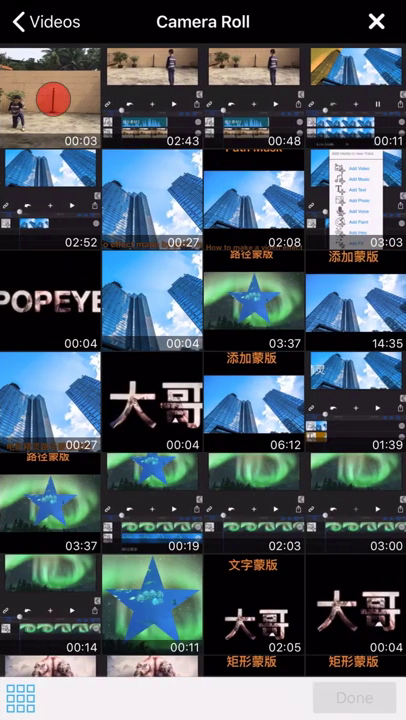
left_click(54, 98)
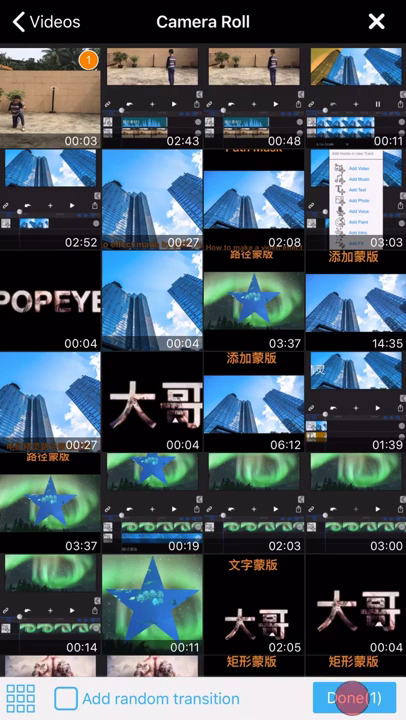
left_click(350, 698)
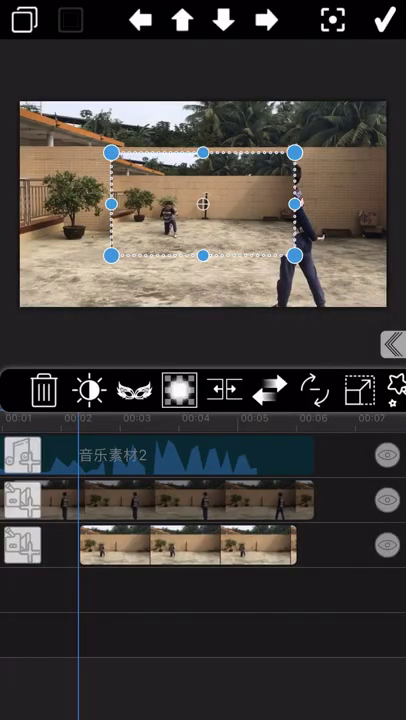
Set the new clip's size to 1.00, then scrub and select the bottom clip
left_click(359, 389)
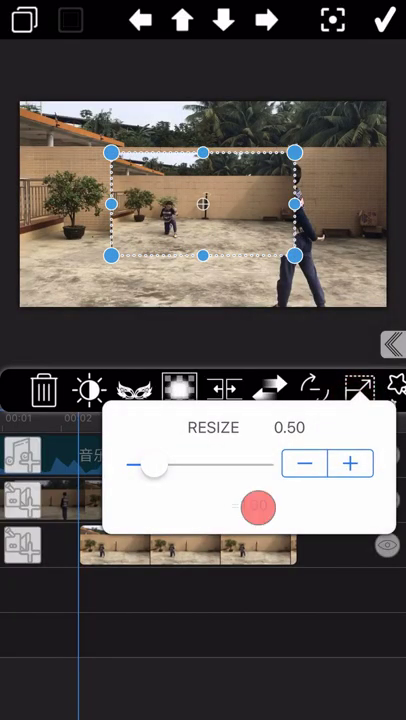
left_click(258, 507)
left_click(383, 19)
left_click(383, 19)
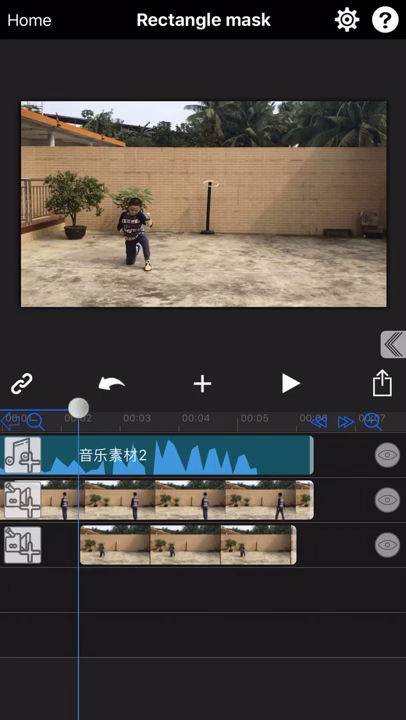
left_click_drag(178, 619, 237, 619)
mouse_move(313, 608)
left_mouse_down()
mouse_move(249, 613)
mouse_move(231, 623)
mouse_move(258, 533)
mouse_move(230, 616)
left_mouse_up()
left_click(234, 550)
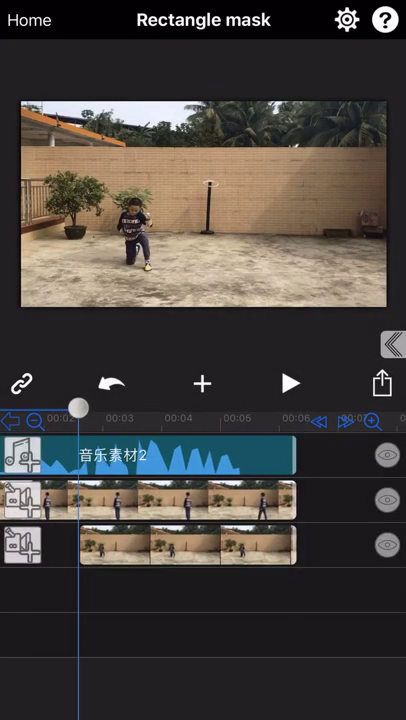
mouse_move(195, 604)
left_mouse_down()
mouse_move(221, 604)
mouse_move(194, 603)
left_mouse_up()
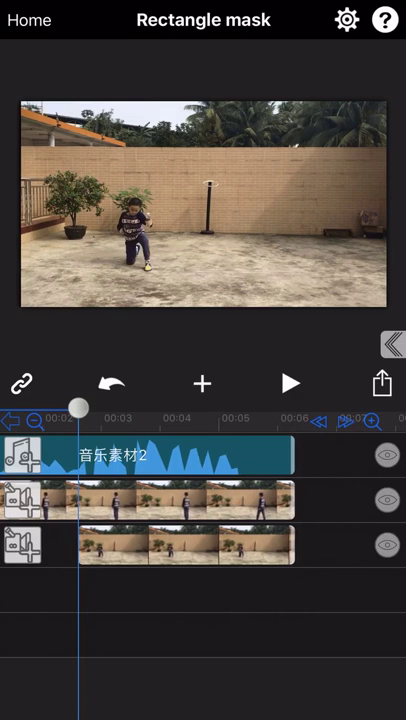
Place a taller rectangle mask over the bottom clip's left side and play the combined video
left_click(118, 543)
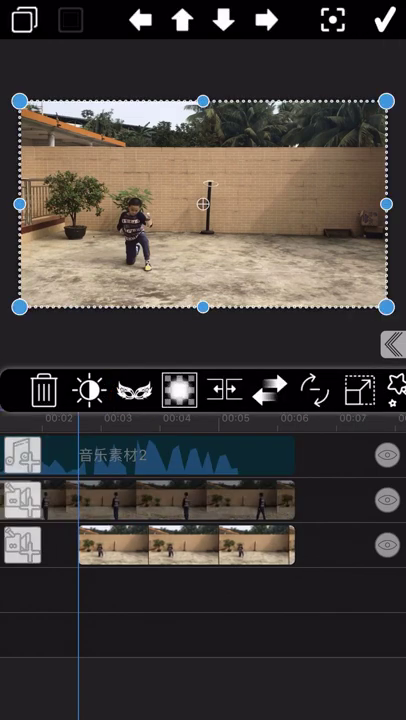
left_click(134, 392)
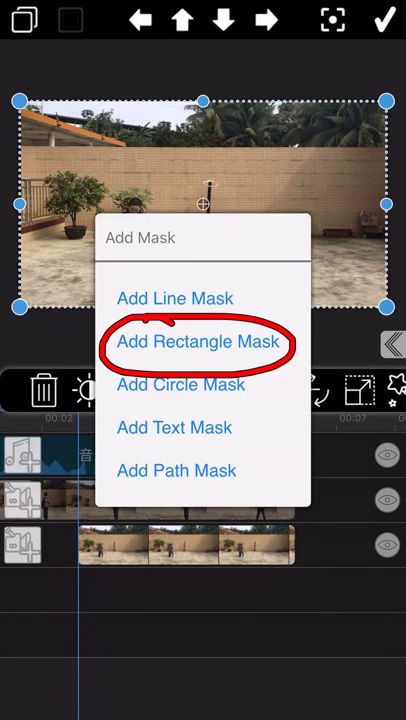
left_click(198, 341)
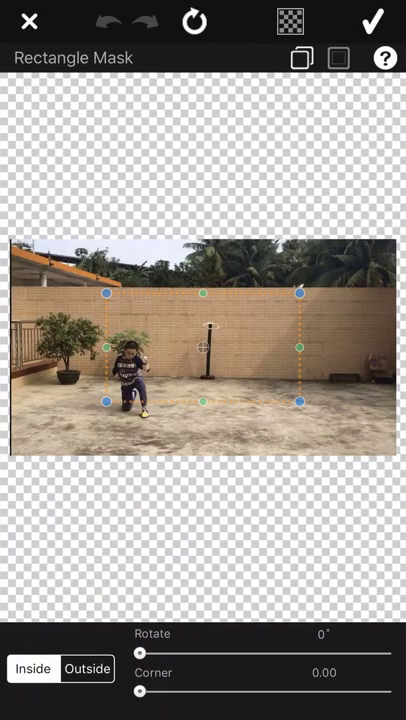
left_click_drag(337, 437, 234, 447)
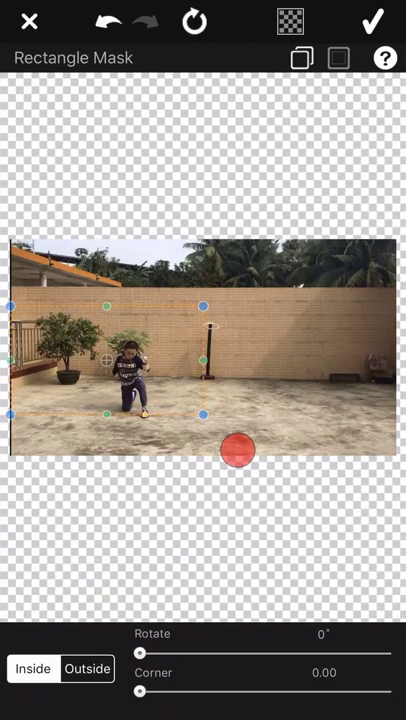
left_click_drag(218, 538, 217, 488)
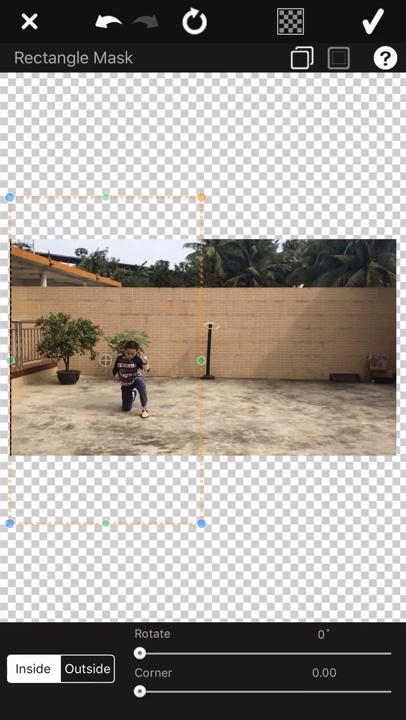
left_click_drag(245, 542, 245, 480)
left_click(372, 20)
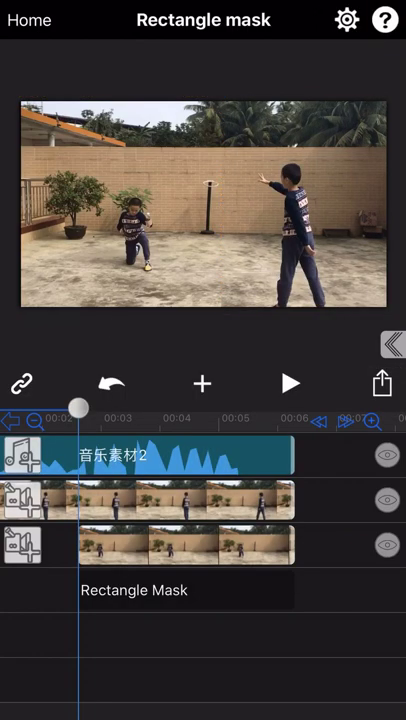
left_click_drag(223, 651, 345, 651)
left_click(290, 383)
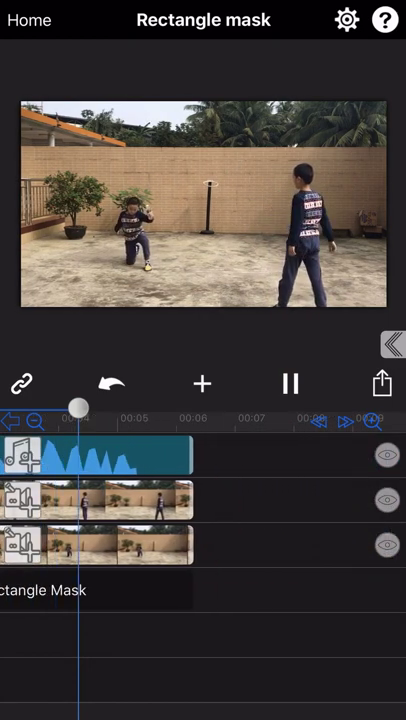
left_click(295, 390)
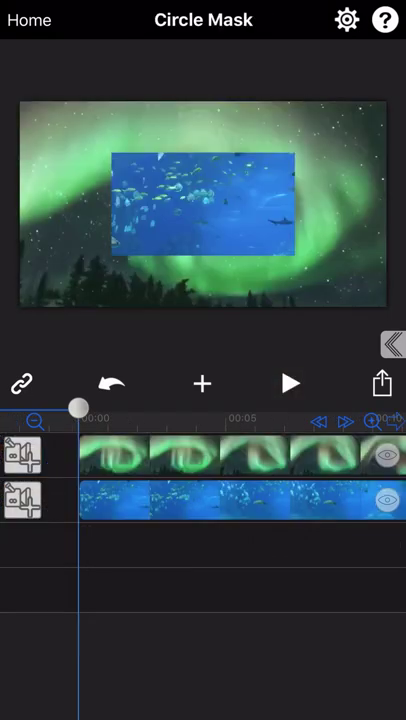
Play and pause the Circle Mask project, rewind to the start, and select the fish clip
left_click(290, 383)
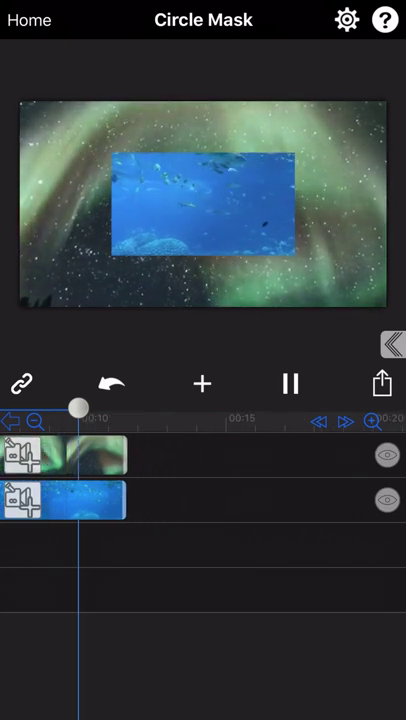
left_click(290, 384)
left_click_drag(199, 545, 390, 545)
left_click(131, 500)
Resize the fish clip to 1.00 so it fills the frame
left_click(359, 389)
left_click(249, 504)
left_click(384, 19)
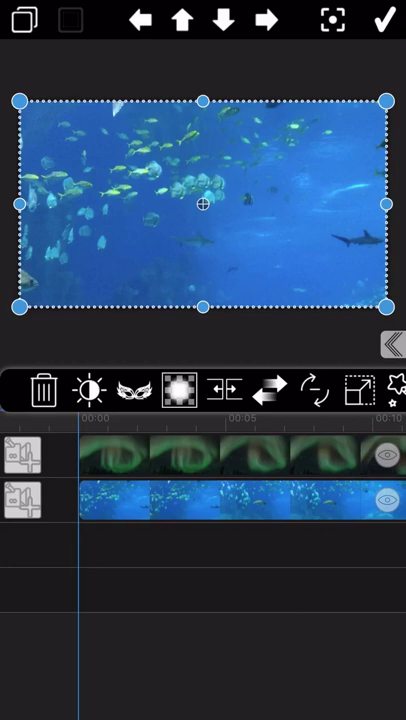
Add a circle mask to the fish clip, moved up-left and slightly shrunk
left_click(133, 389)
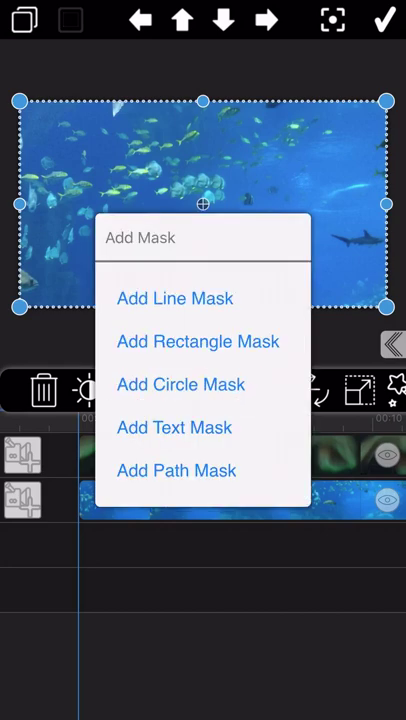
left_click(181, 384)
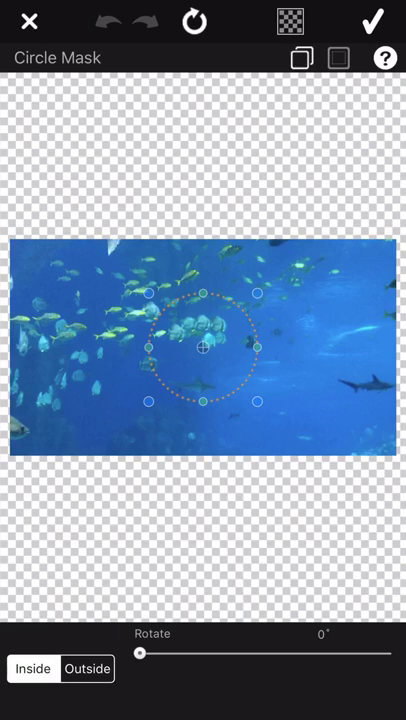
left_click_drag(203, 347, 163, 321)
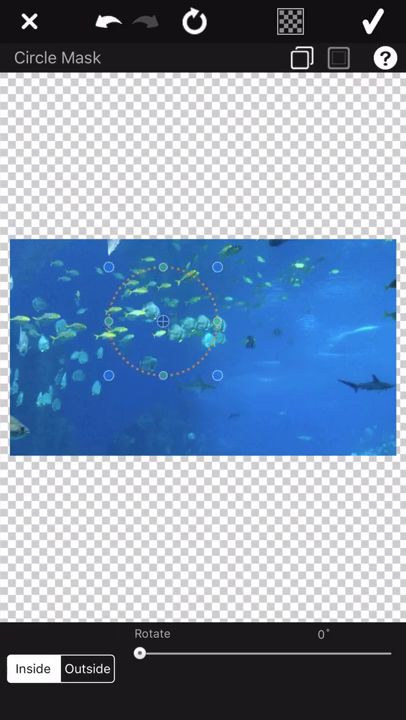
mouse_move(305, 379)
left_mouse_down()
mouse_move(270, 370)
mouse_move(276, 321)
mouse_move(226, 324)
mouse_move(282, 368)
mouse_move(299, 369)
left_mouse_up()
left_click_drag(350, 336, 337, 335)
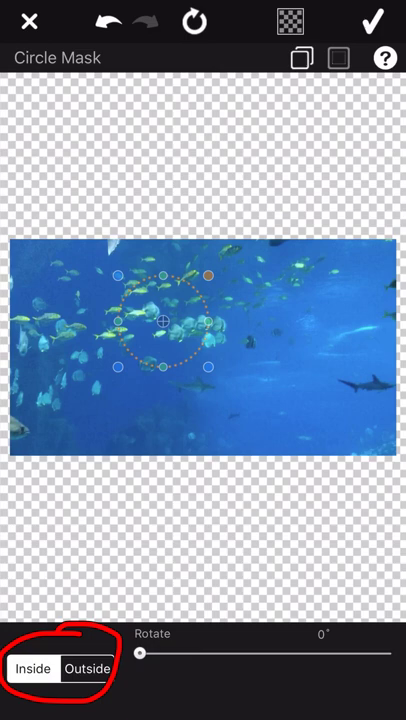
left_click(291, 21)
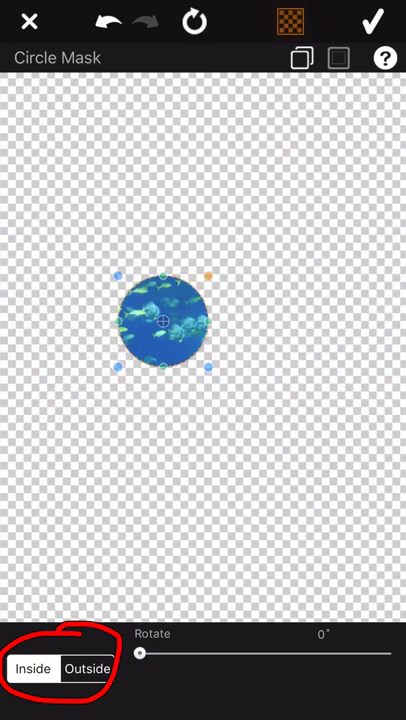
left_click(84, 668)
left_click(29, 668)
left_click(87, 668)
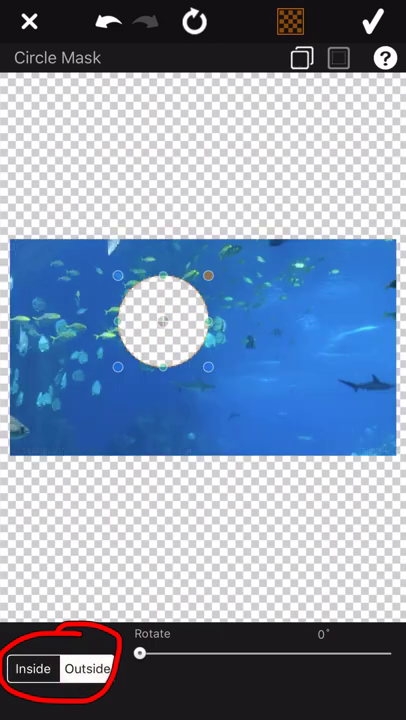
left_click(32, 668)
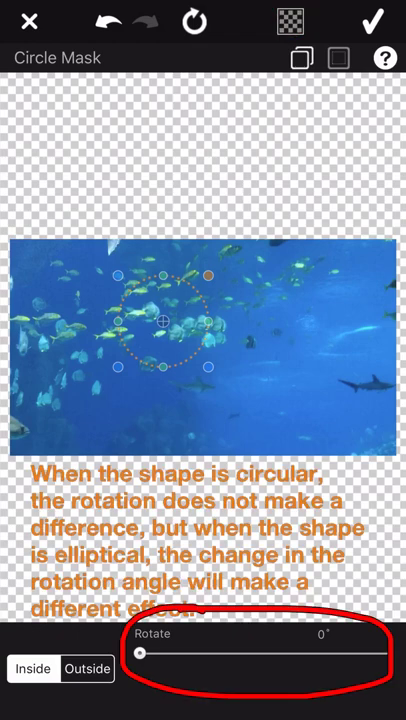
Stretch the circle mask into a wide ellipse, rotate it to 154°, and confirm
mouse_move(140, 653)
left_mouse_down()
mouse_move(358, 653)
mouse_move(140, 653)
left_mouse_up()
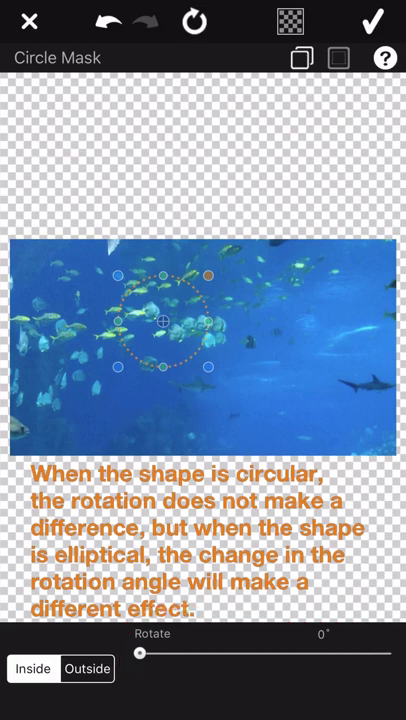
left_click_drag(208, 322, 333, 351)
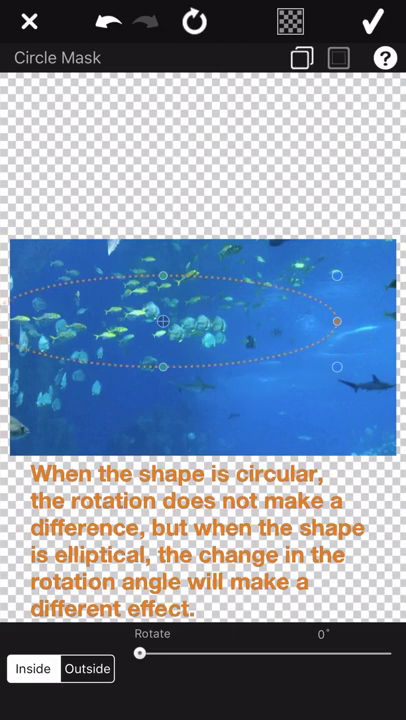
left_click_drag(185, 530, 205, 538)
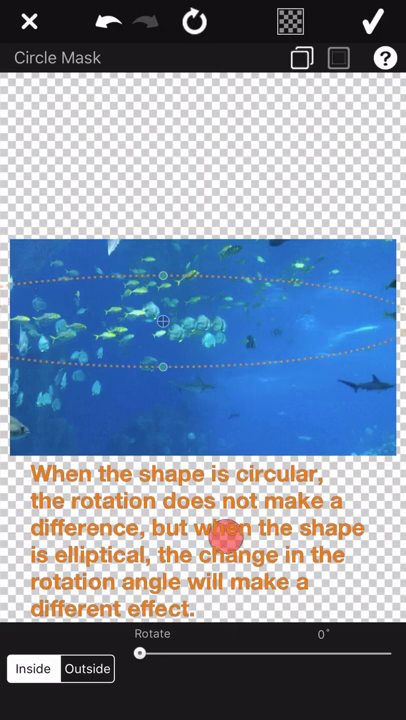
left_click_drag(229, 518, 190, 518)
mouse_move(367, 317)
left_mouse_down()
mouse_move(323, 432)
mouse_move(178, 569)
mouse_move(235, 562)
left_mouse_up()
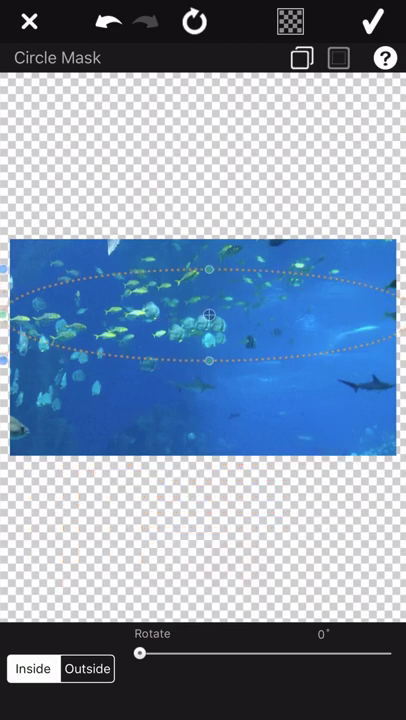
left_click_drag(140, 653, 245, 653)
mouse_move(258, 499)
left_mouse_down()
mouse_move(258, 530)
mouse_move(243, 545)
mouse_move(250, 539)
left_mouse_up()
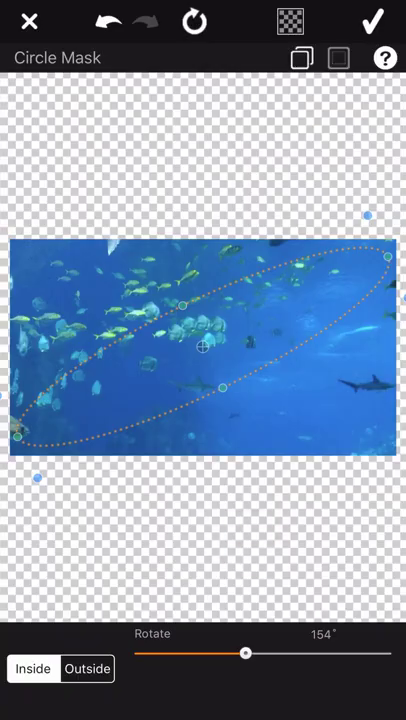
left_click(373, 20)
Add a motion point keyframe for the ellipse mask at the current time
left_click(247, 392)
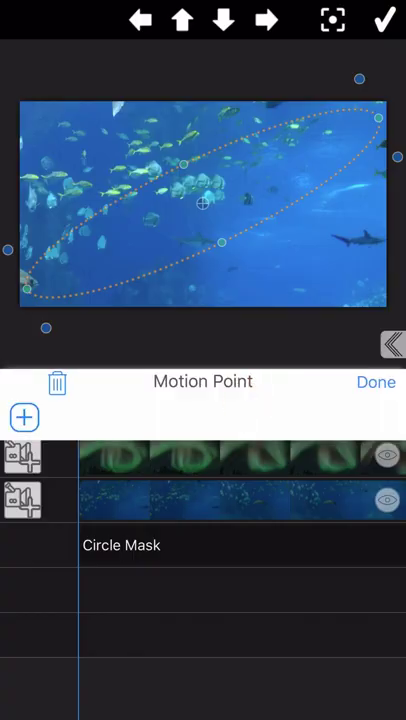
left_click(25, 416)
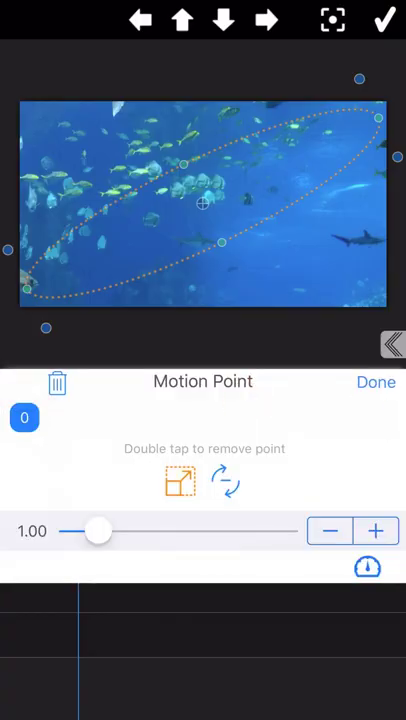
left_click(370, 387)
left_click_drag(289, 607, 219, 623)
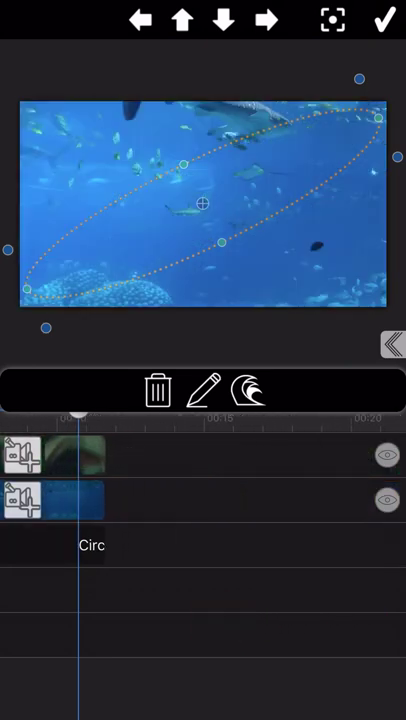
Later in the clip, rotate the ellipse to 360° and shrink it into a small circle
left_click(203, 390)
left_click_drag(244, 652, 386, 654)
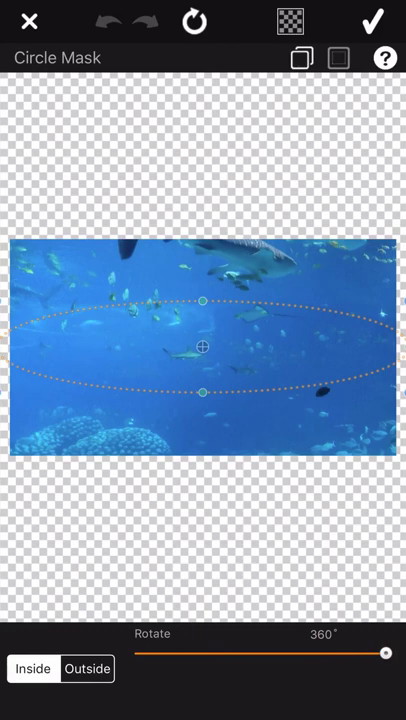
mouse_move(330, 453)
left_mouse_down()
mouse_move(221, 517)
mouse_move(307, 442)
left_mouse_up()
Confirm the circle mask changes and play back the ellipse shrinking into a small circle
left_click(372, 20)
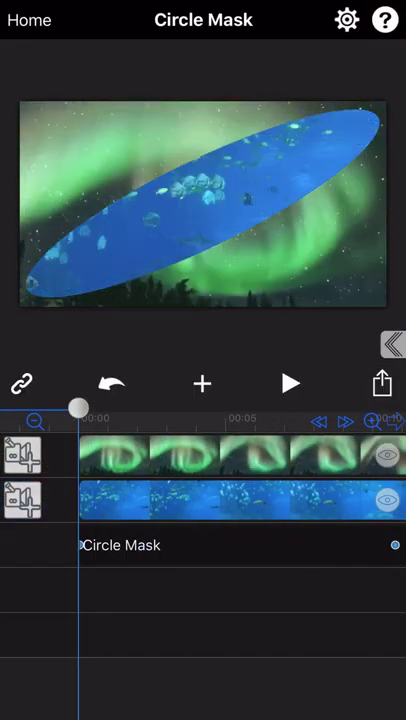
left_click(291, 389)
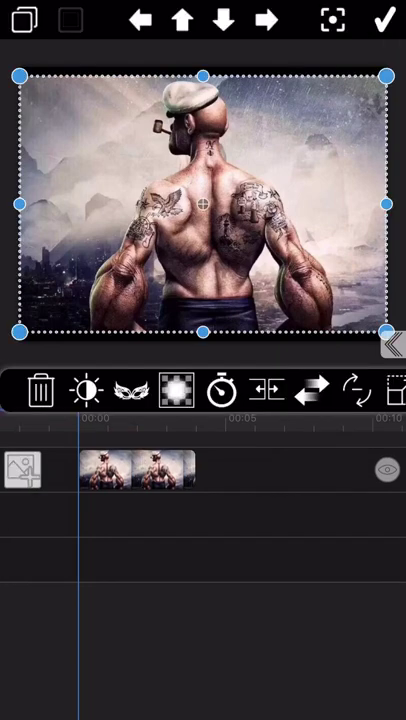
Add a text mask to the sailor photo and enter 'POPEYE' in capital letters
left_click(130, 391)
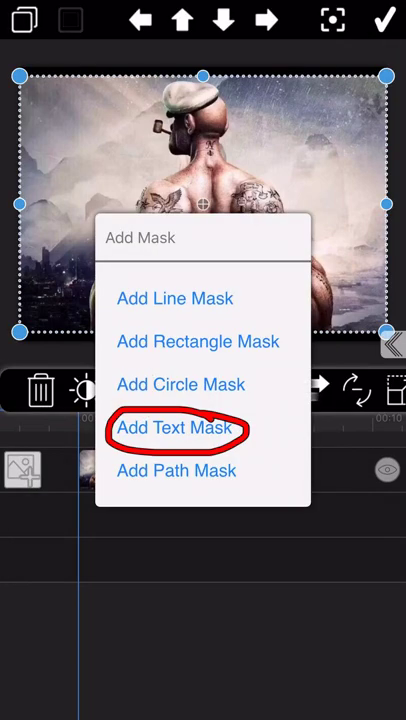
left_click(218, 431)
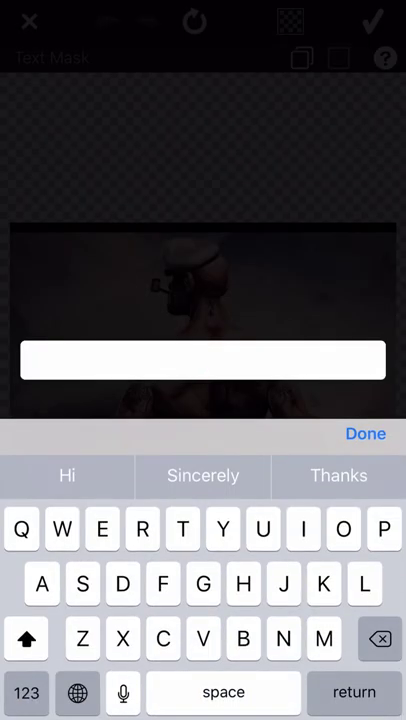
type("P")
left_click(27, 638)
left_click(338, 475)
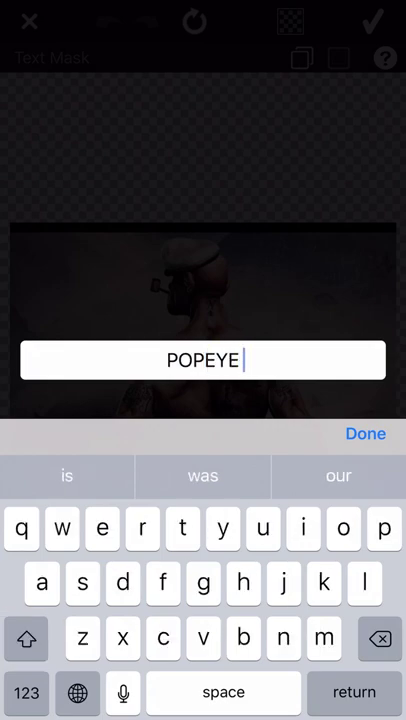
Confirm the POPEYE mask text and enlarge it to font size 70
key("Return")
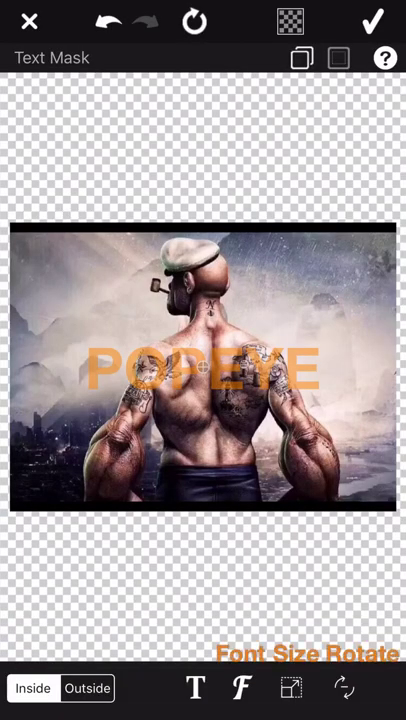
left_click(291, 688)
left_click_drag(148, 643, 160, 643)
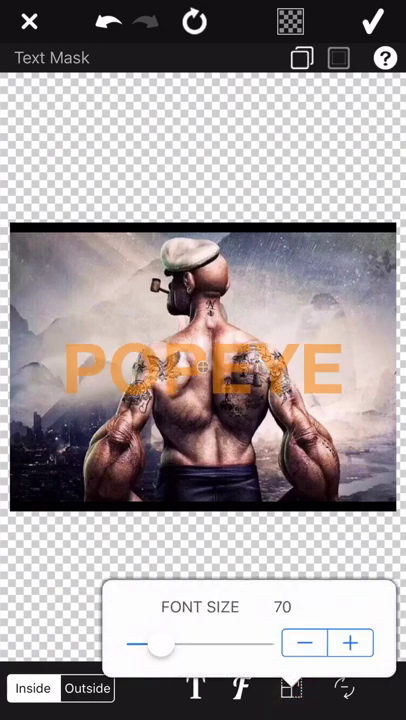
left_click(240, 688)
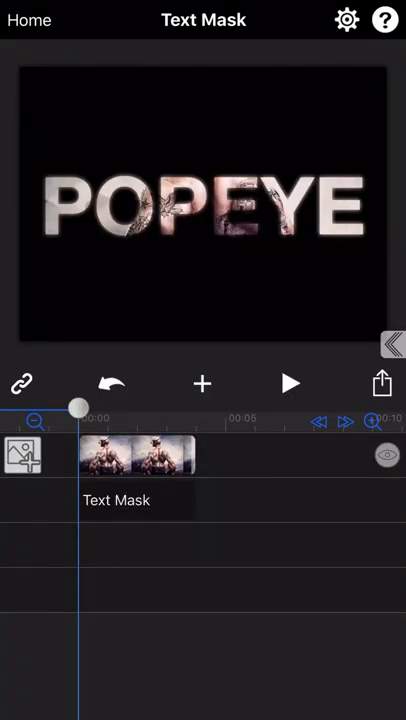
Switch the text mask to Outside so letters become black cut-outs, and confirm
left_click(136, 500)
left_click(205, 390)
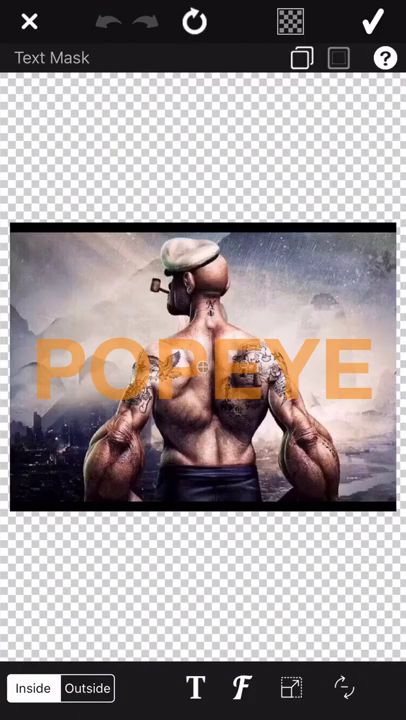
left_click(88, 688)
left_click(372, 21)
left_click(384, 20)
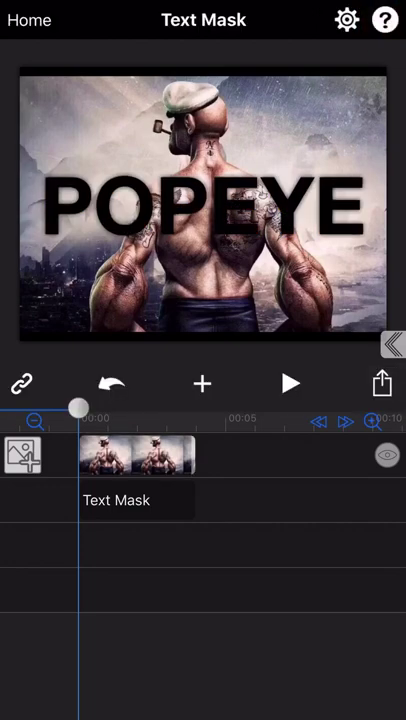
Switch the Text Mask back to Inside so the photo fills the letters
left_click(139, 505)
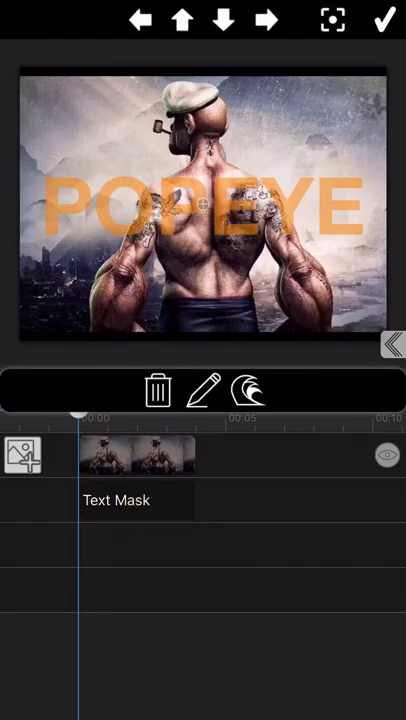
left_click(203, 390)
left_click(30, 688)
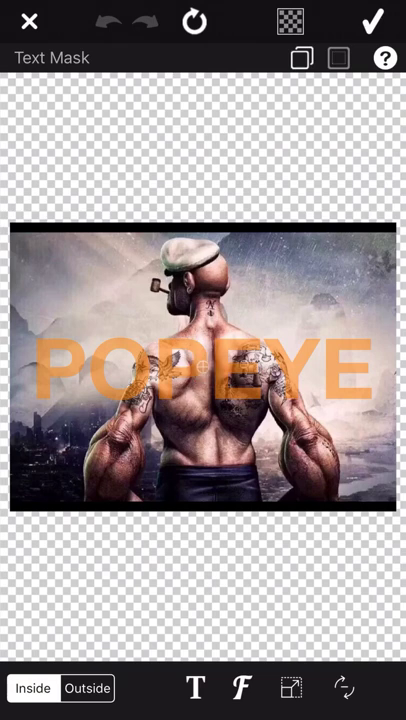
Drag the POPEYE text into place across the sailor's back
mouse_move(226, 536)
left_mouse_down()
mouse_move(234, 521)
mouse_move(221, 539)
left_mouse_up()
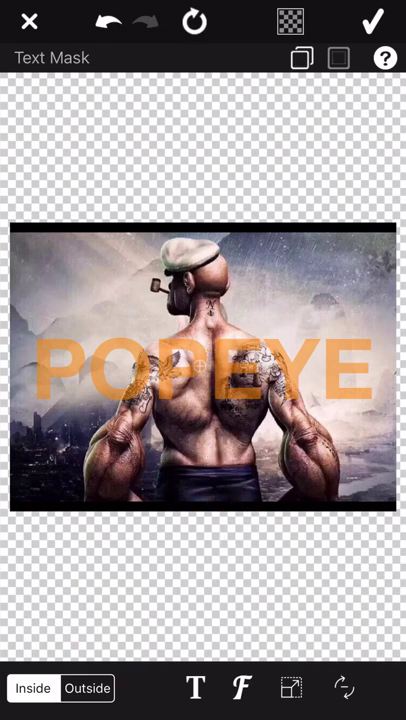
mouse_move(229, 578)
left_mouse_down()
mouse_move(229, 481)
mouse_move(237, 602)
mouse_move(225, 563)
mouse_move(233, 570)
mouse_move(229, 570)
left_mouse_up()
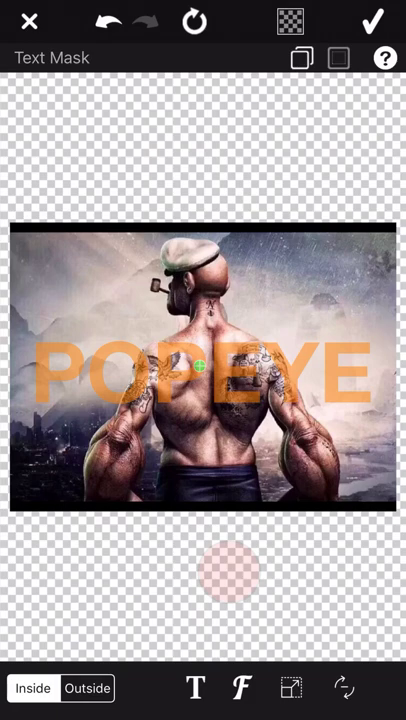
mouse_move(229, 571)
left_mouse_down()
mouse_move(247, 571)
mouse_move(244, 542)
left_mouse_up()
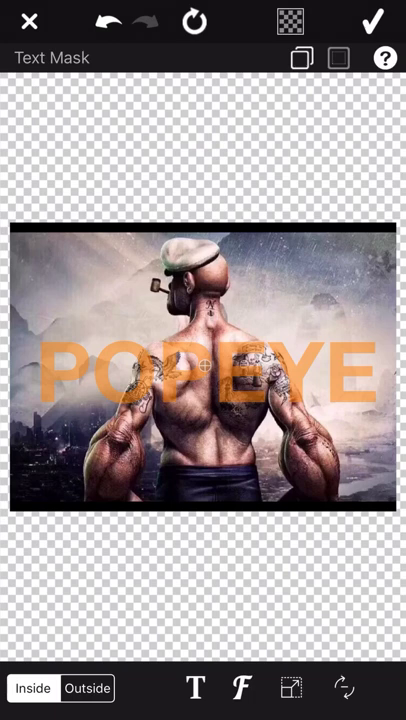
left_click(200, 363)
mouse_move(273, 481)
left_mouse_down()
mouse_move(237, 488)
mouse_move(228, 484)
left_mouse_up()
Confirm the text placement and add the first motion keyframe at point 0
left_click(373, 20)
left_click(246, 389)
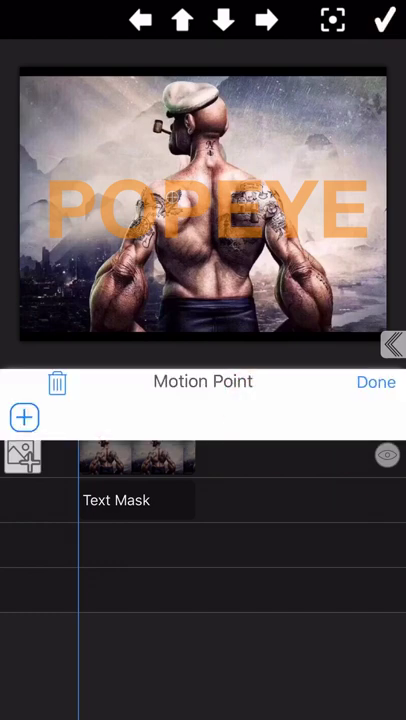
left_click(376, 381)
left_click_drag(326, 547, 289, 556)
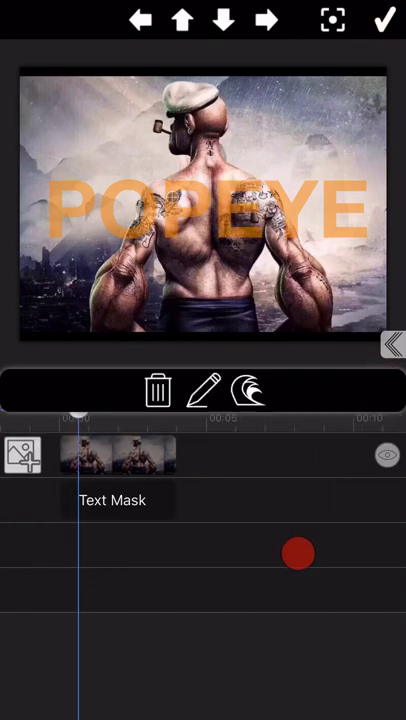
left_click(247, 389)
left_click(24, 417)
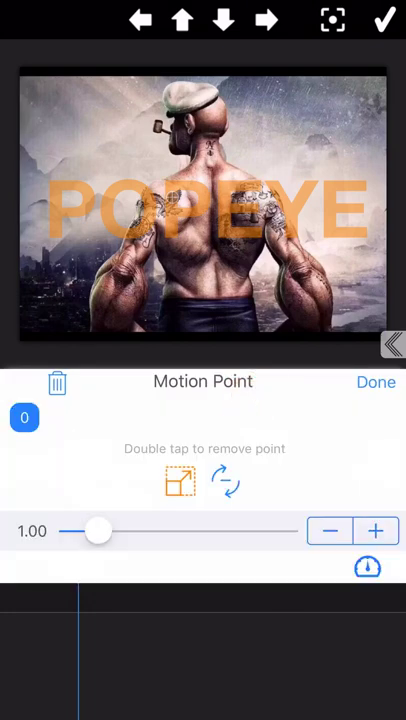
left_click(376, 381)
left_click_drag(295, 578, 255, 578)
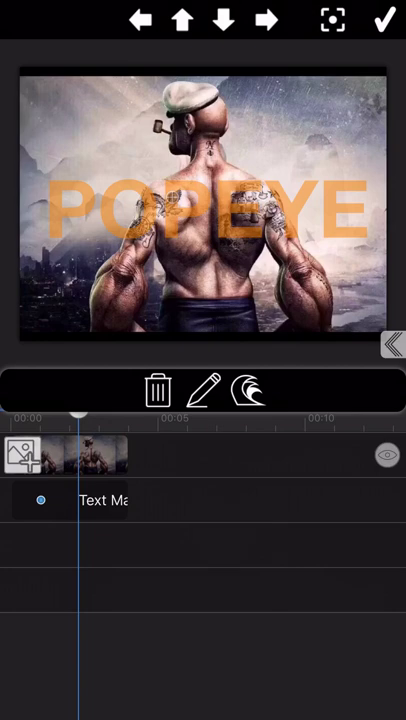
Add a later keyframe with POPEYE shifted right and scaled to 38.62
left_click(203, 389)
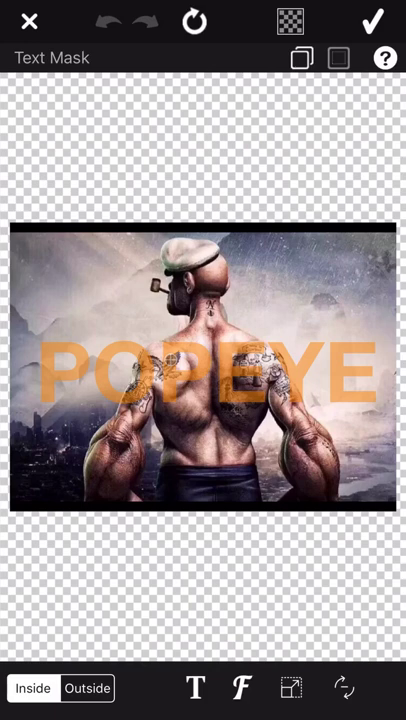
left_click_drag(197, 481, 241, 501)
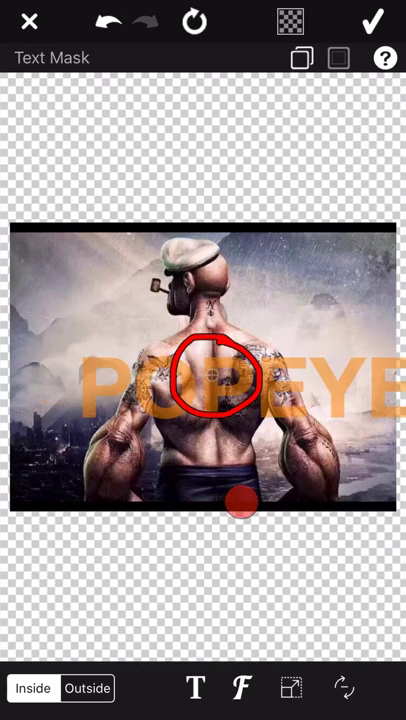
left_click(379, 19)
left_click(248, 390)
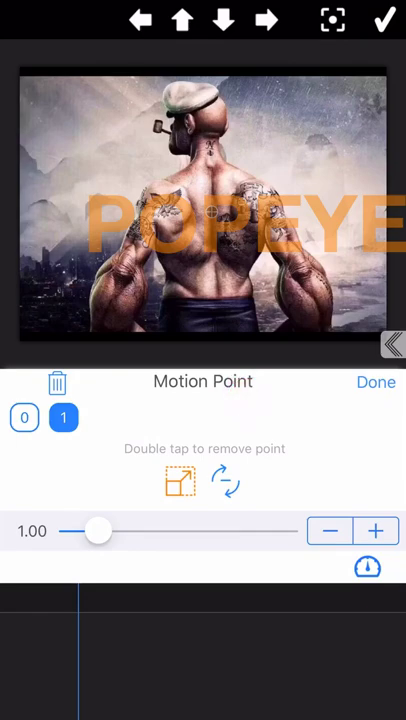
mouse_move(98, 531)
left_mouse_down()
mouse_move(241, 546)
mouse_move(289, 563)
left_mouse_up()
left_click(384, 19)
left_click_drag(207, 542, 289, 587)
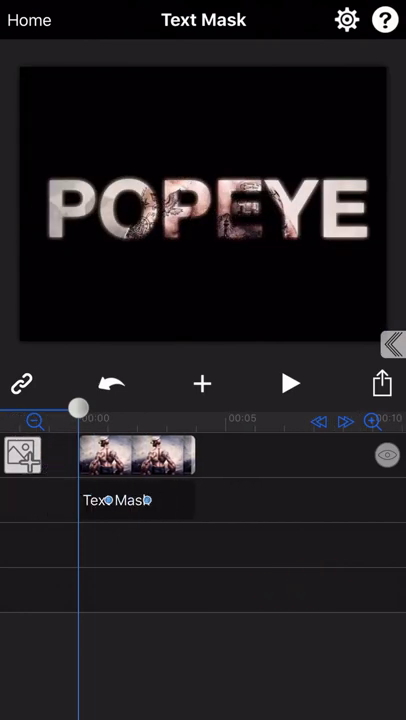
Preview the animated POPEYE mask growing across the photo, then pause
left_click(290, 383)
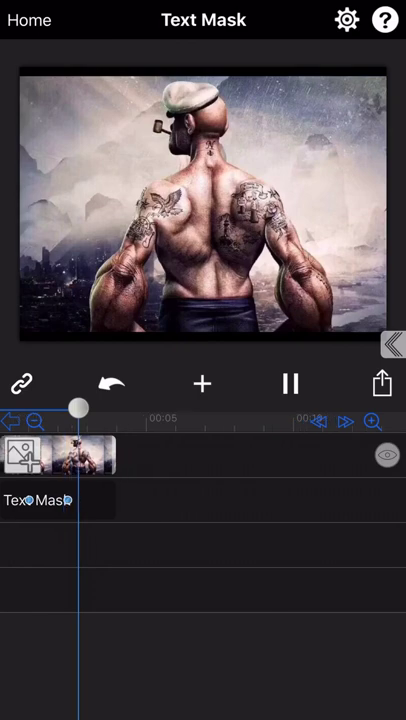
left_click(291, 384)
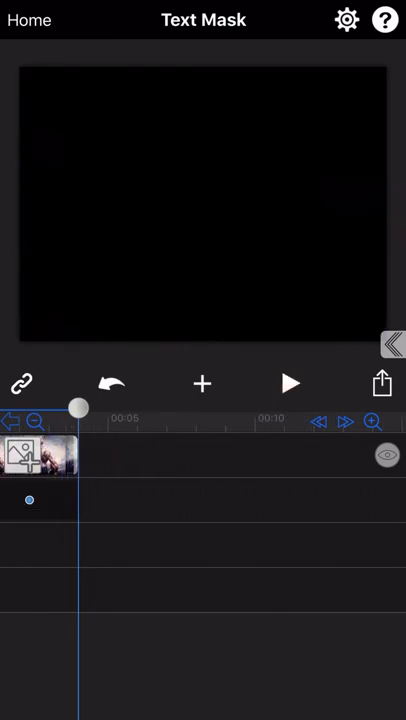